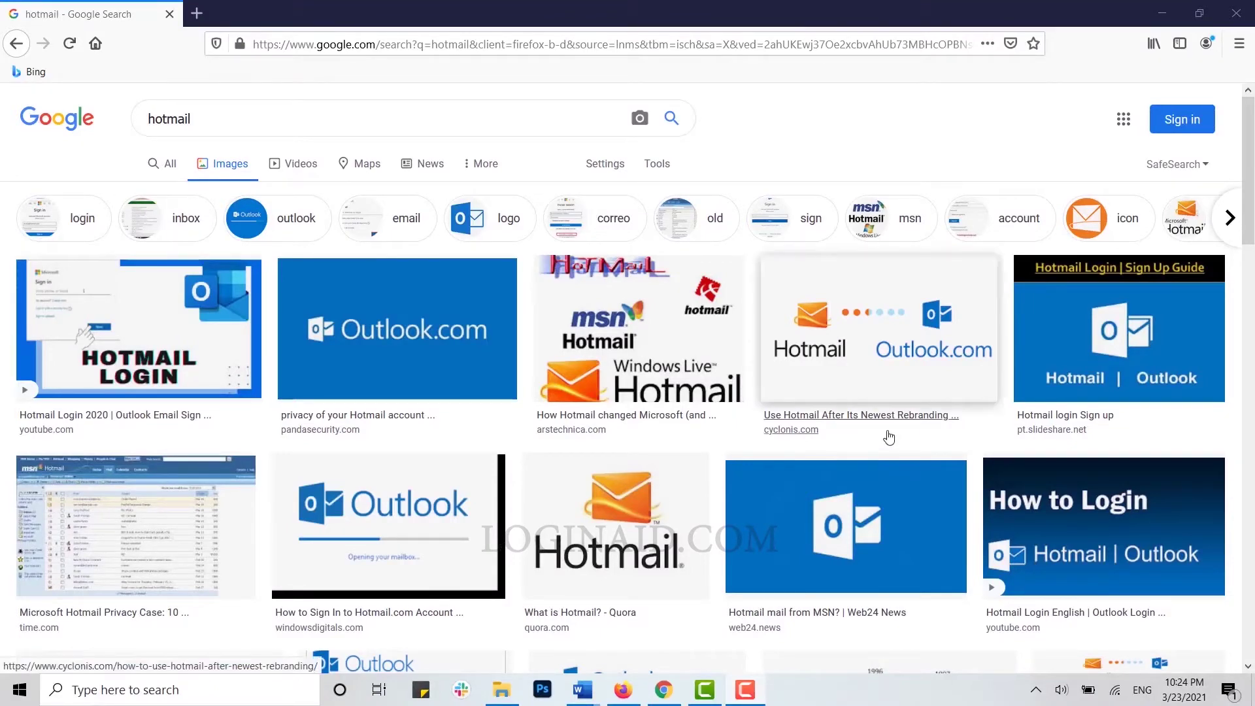
Go to hotmail.com in a new Firefox tab and start signing in to Outlook
{"action": "scroll", "coordinate": [889, 437], "scroll_direction": "down", "scroll_amount": 3}
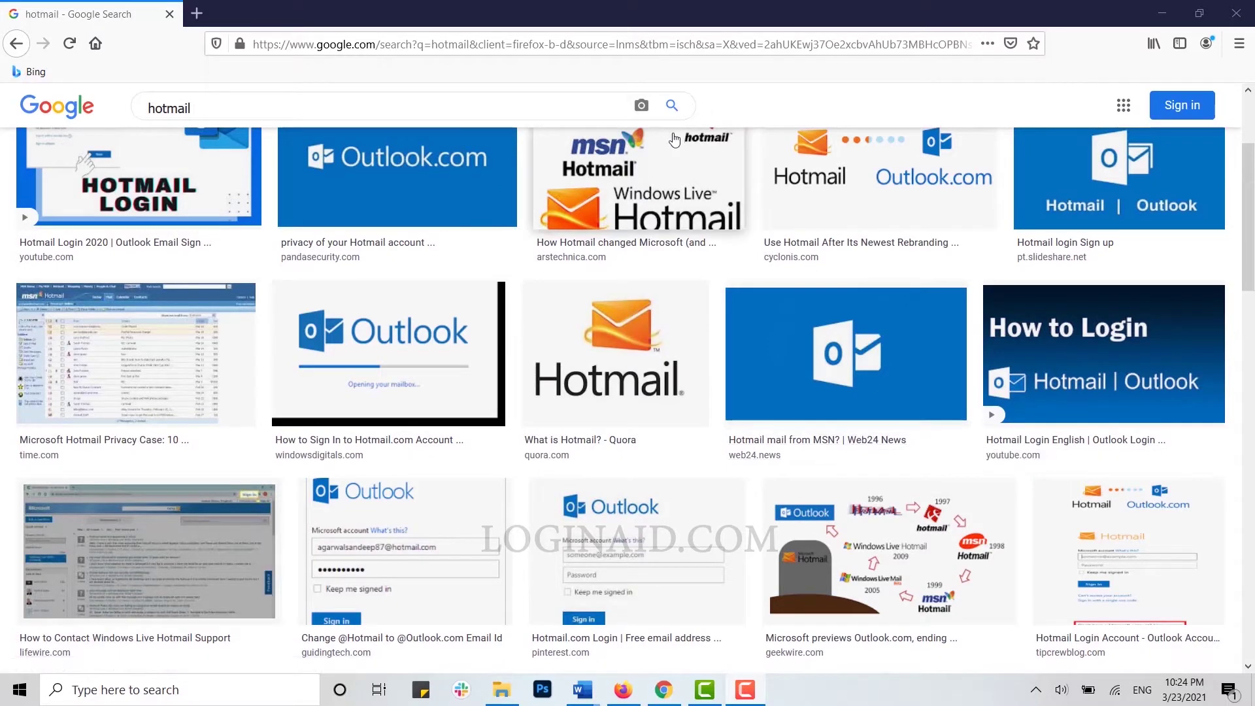
{"action": "left_click", "coordinate": [197, 14]}
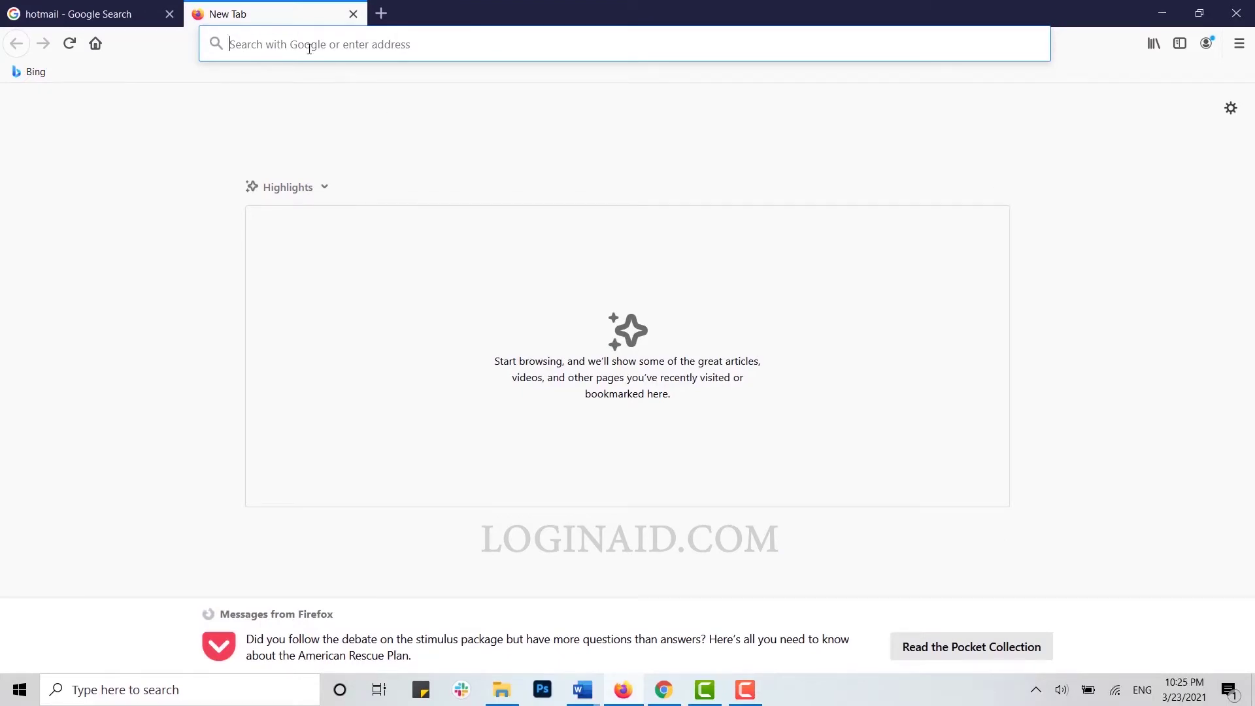
{"action": "type", "text": "hotmail."}
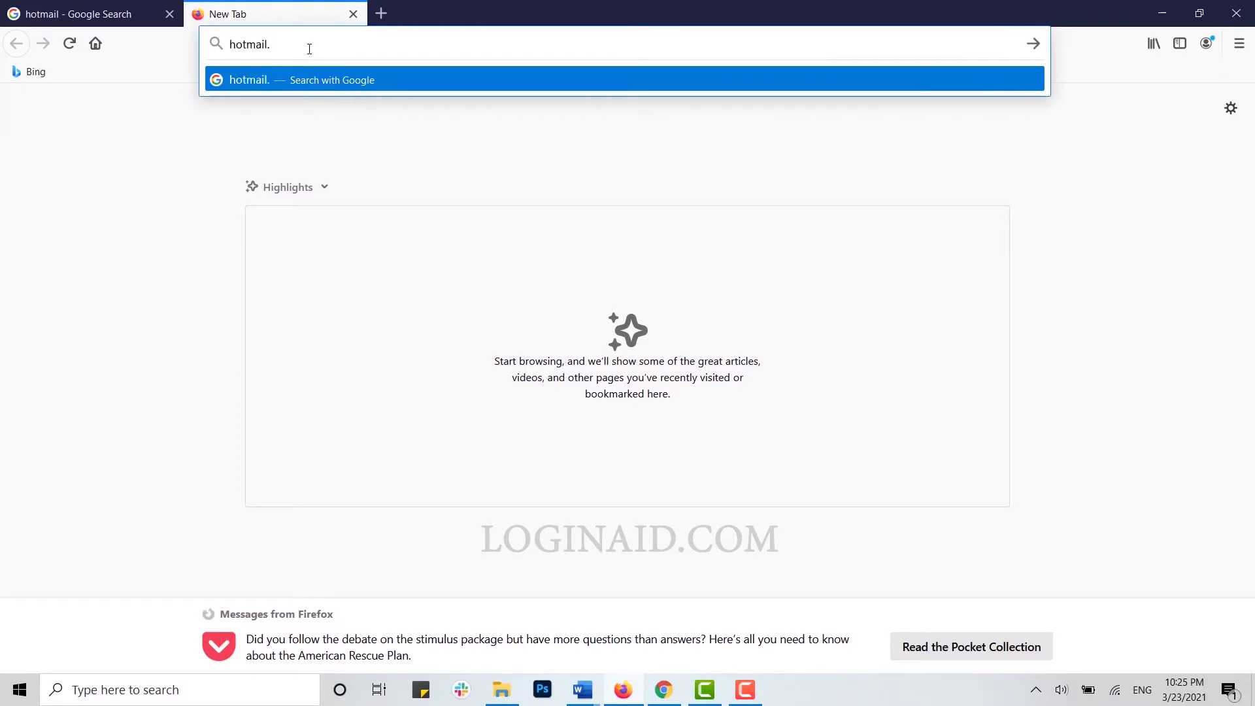
{"action": "type", "text": "com"}
{"action": "key", "text": "Return"}
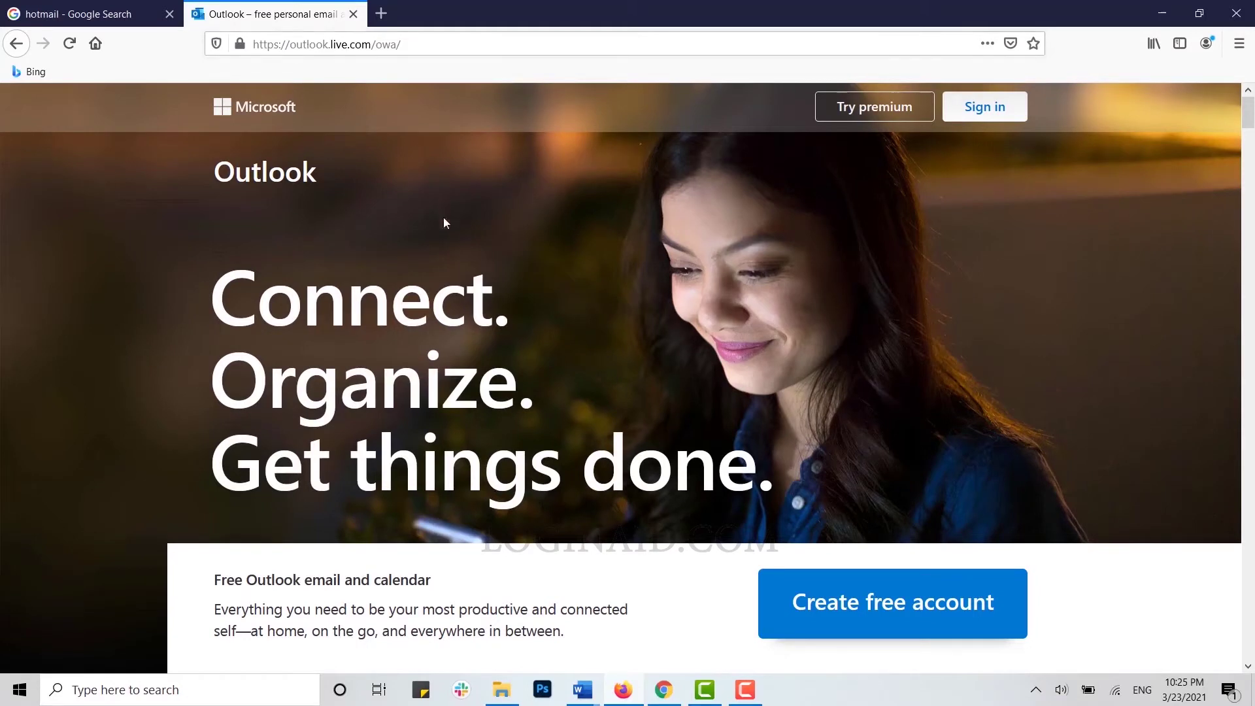
{"action": "left_click", "coordinate": [994, 113]}
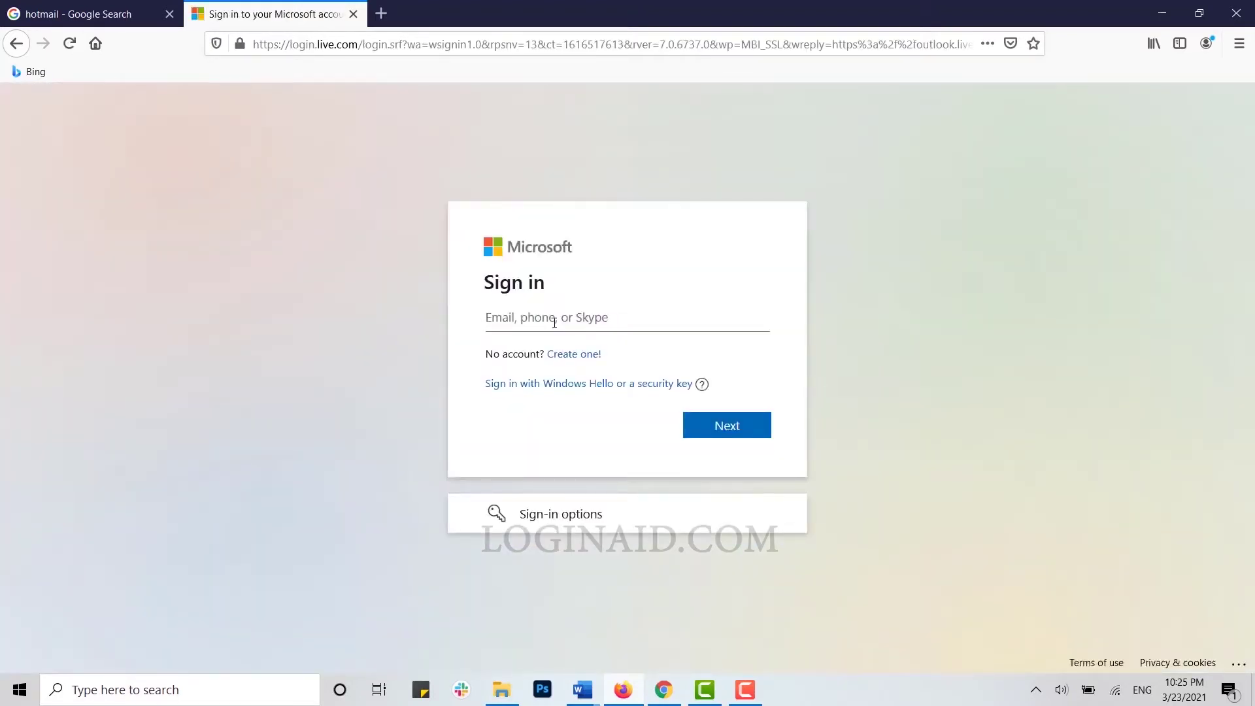
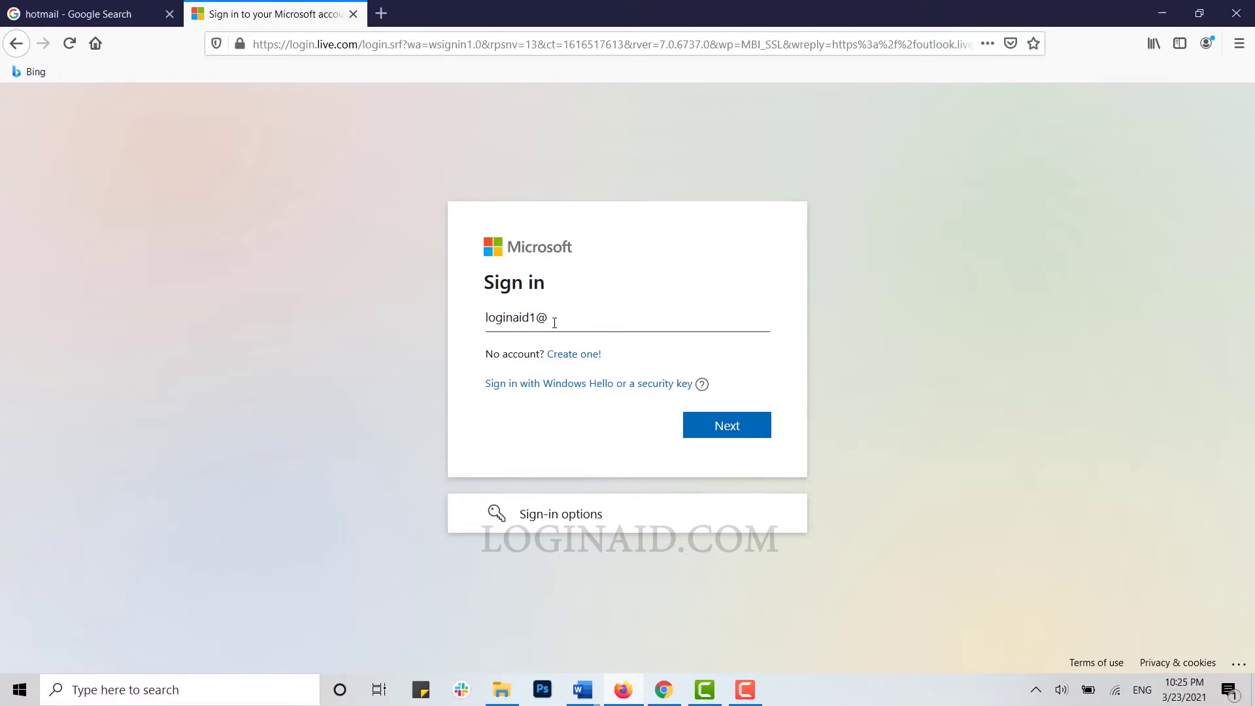
Sign in with the Hotmail e-mail address and the account password
{"action": "left_click", "coordinate": [733, 429]}
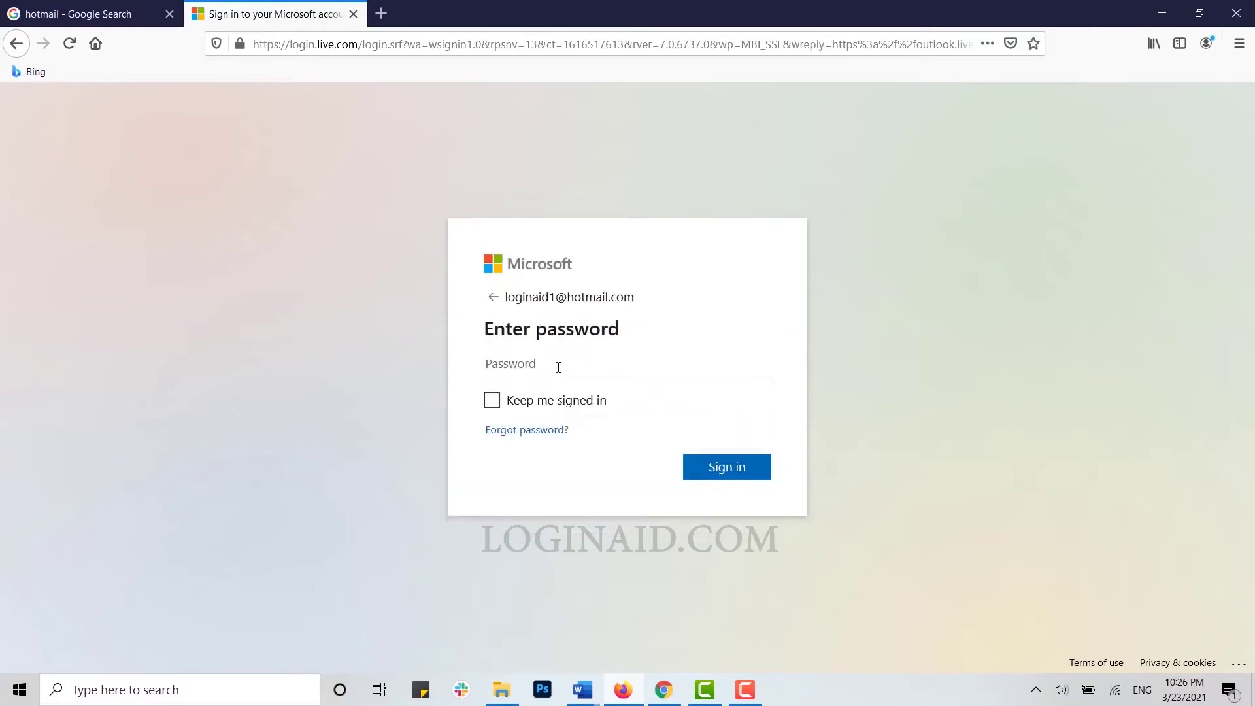
{"action": "type", "text": "••••••"}
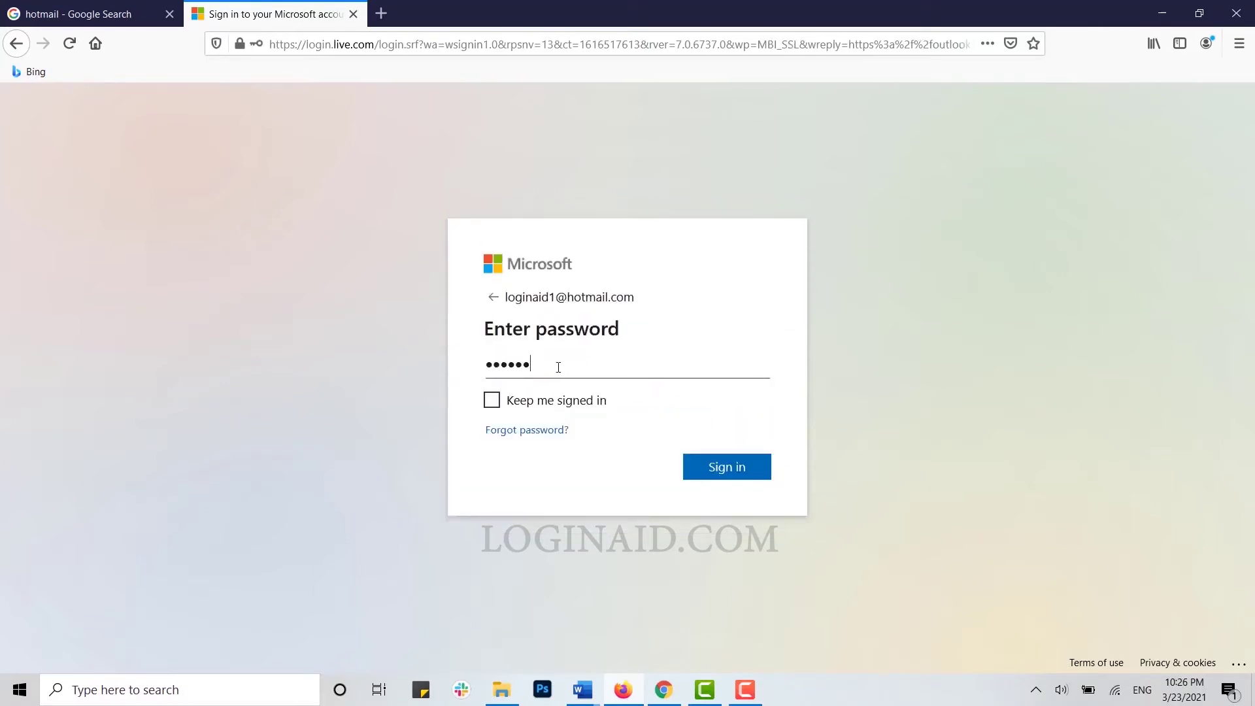
{"action": "type", "text": "•••"}
{"action": "left_click", "coordinate": [750, 462]}
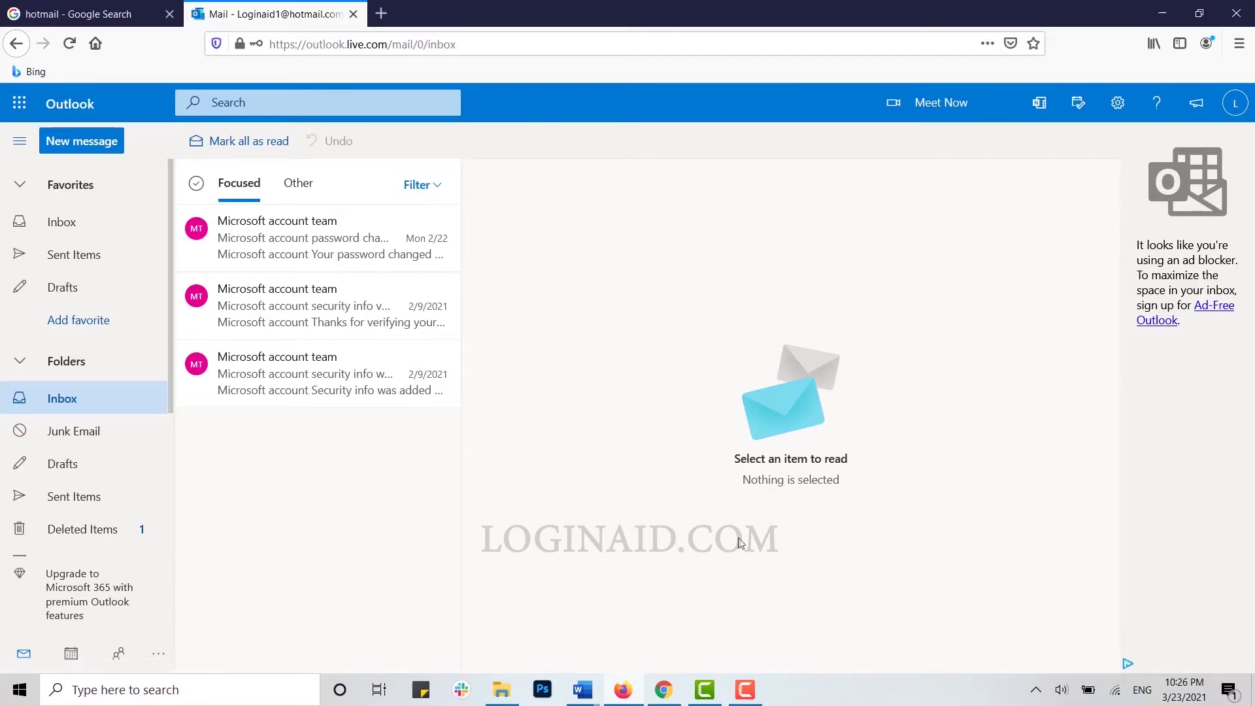
{"action": "left_click", "coordinate": [1234, 116]}
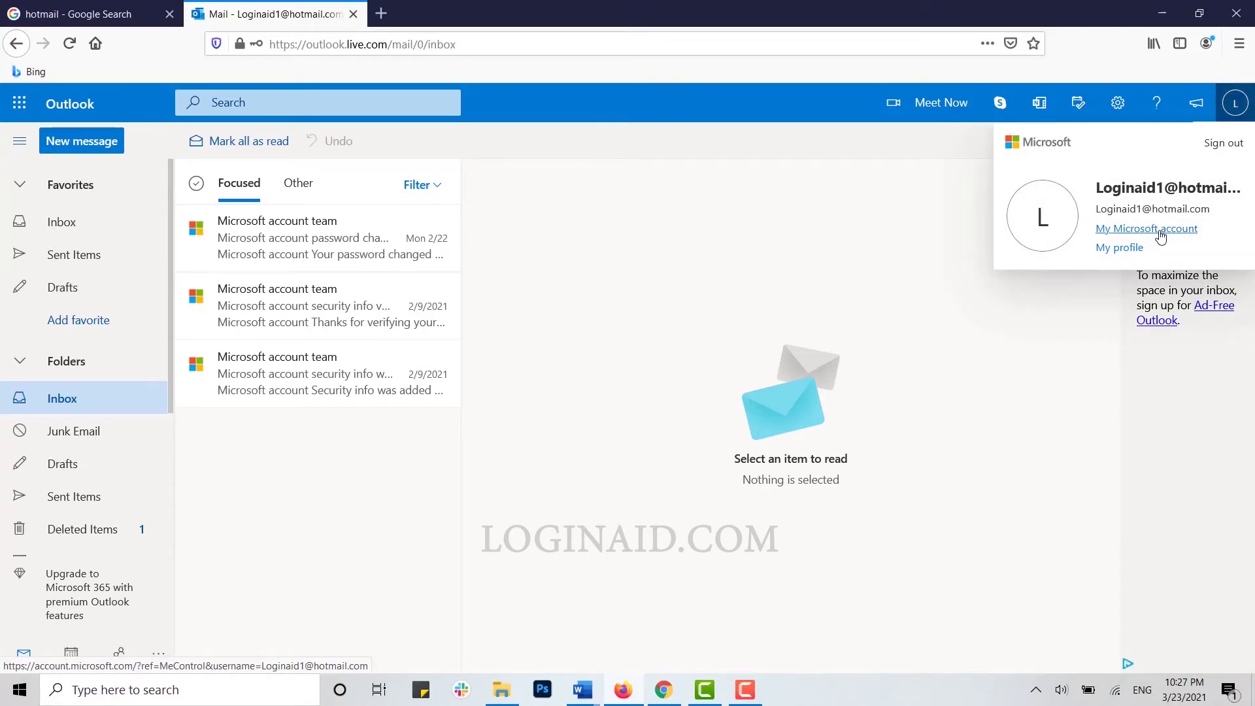
{"action": "left_click", "coordinate": [1161, 236]}
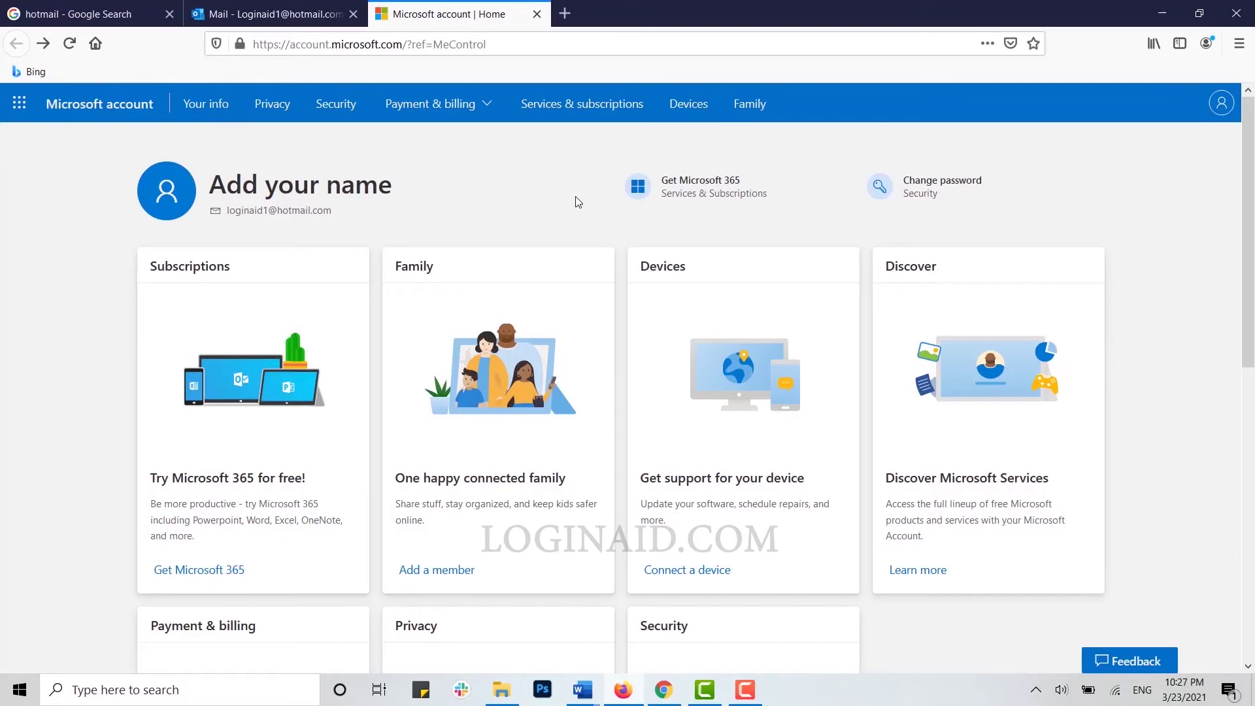
On the Security page, choose 'View my activity' under Sign-in activity
{"action": "left_click", "coordinate": [332, 112]}
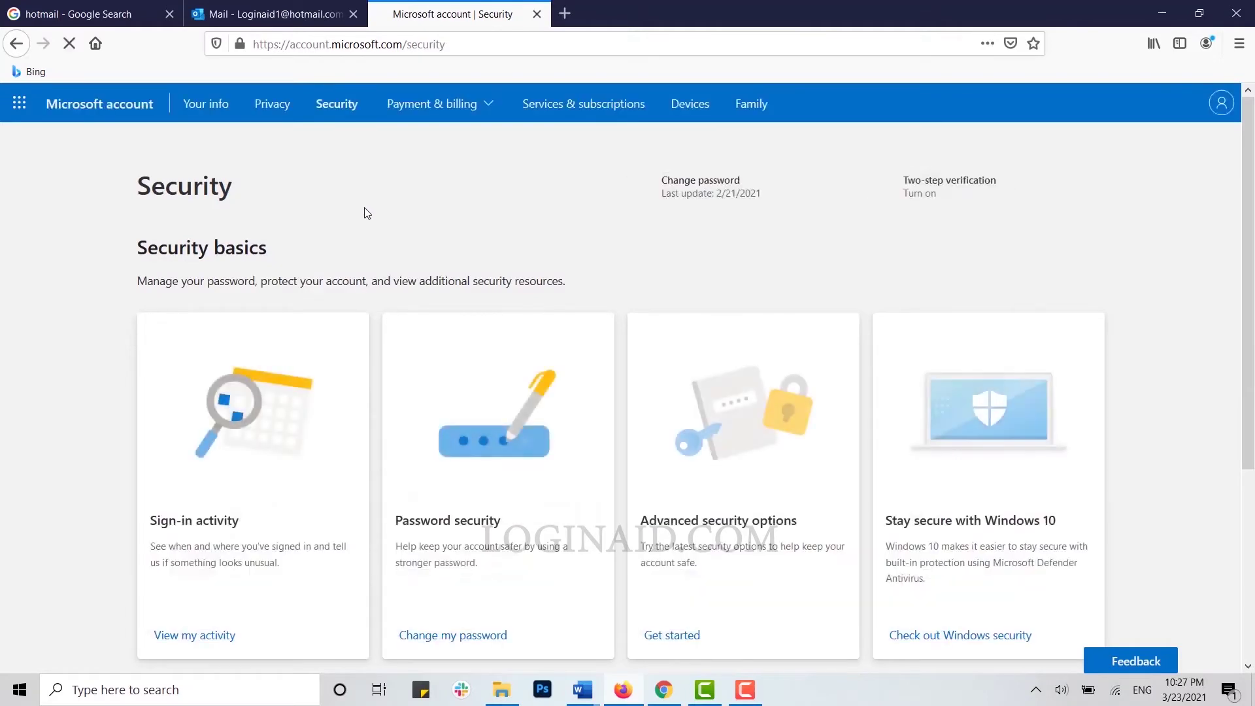
{"action": "scroll", "coordinate": [364, 210], "scroll_direction": "down", "scroll_amount": 2}
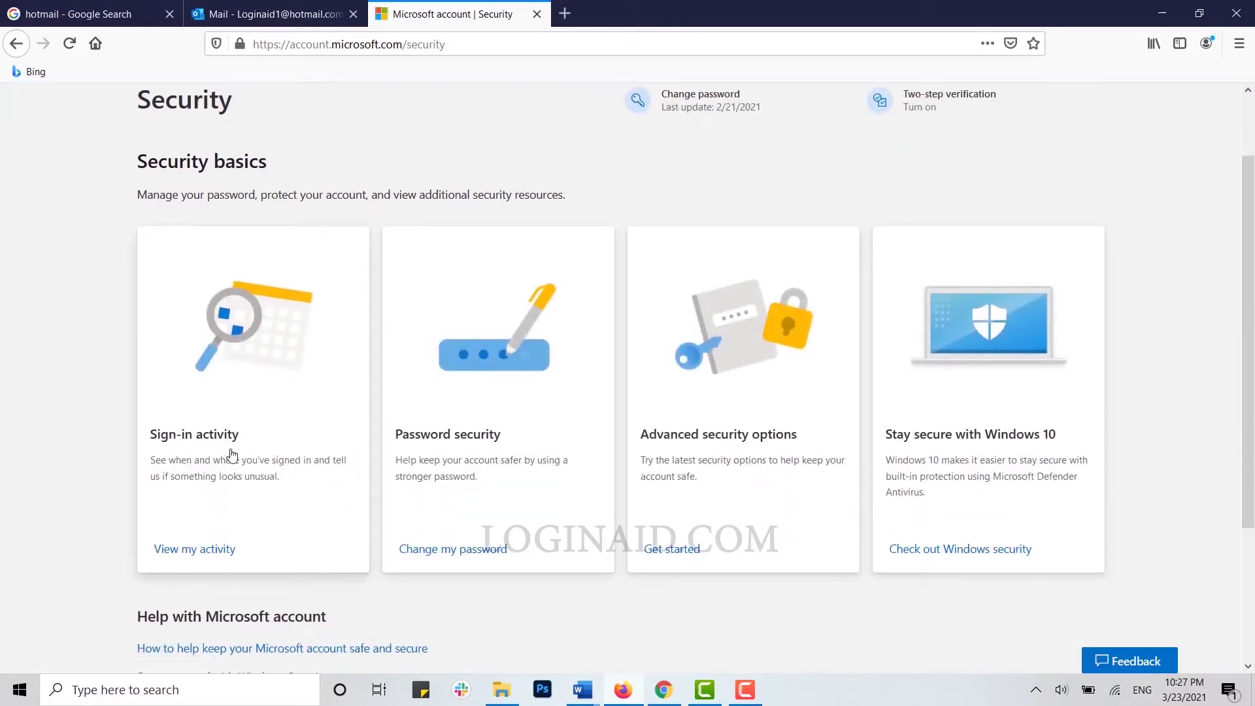
{"action": "left_click", "coordinate": [191, 552]}
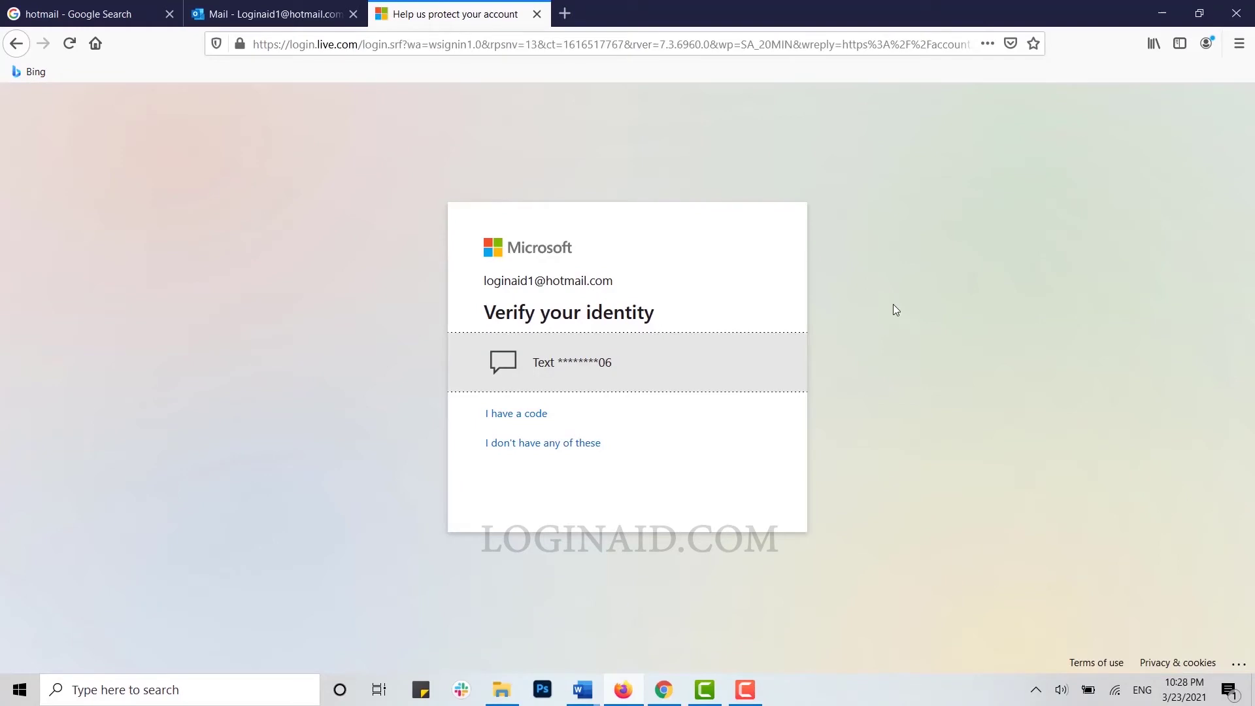
Verify identity by text: enter the phone's last four digits, then the received code
{"action": "left_click", "coordinate": [531, 367]}
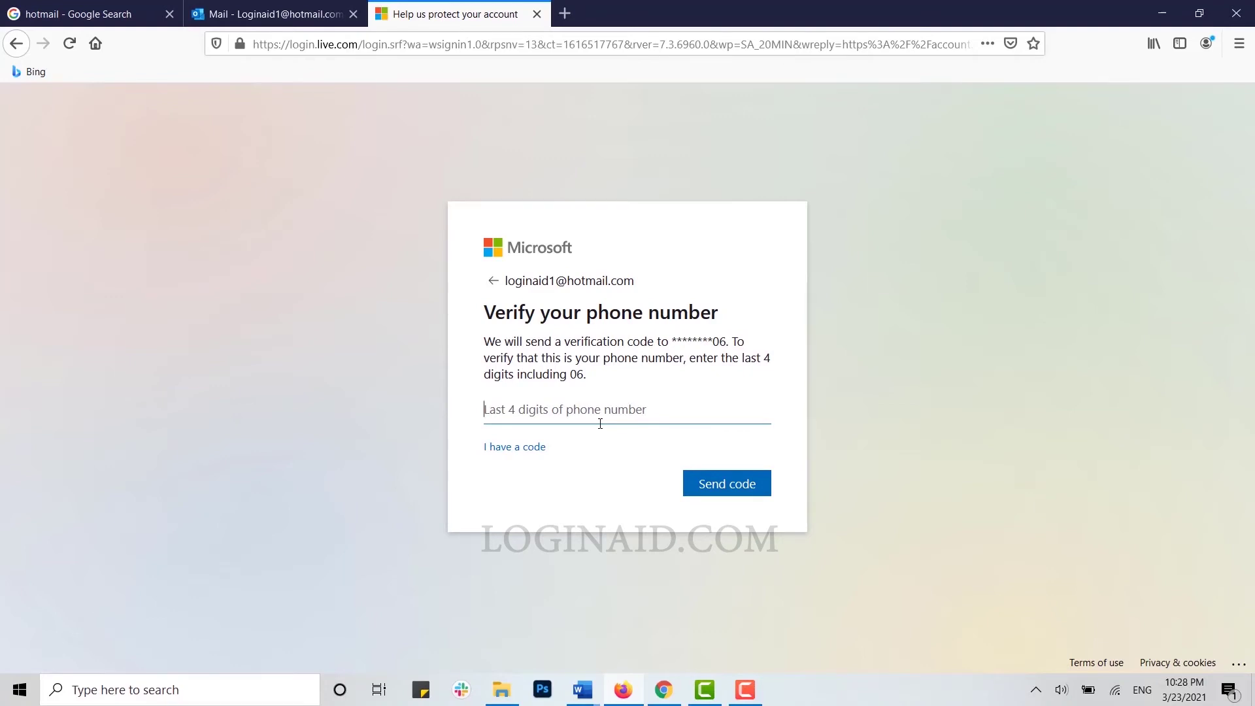
{"action": "type", "text": "9506"}
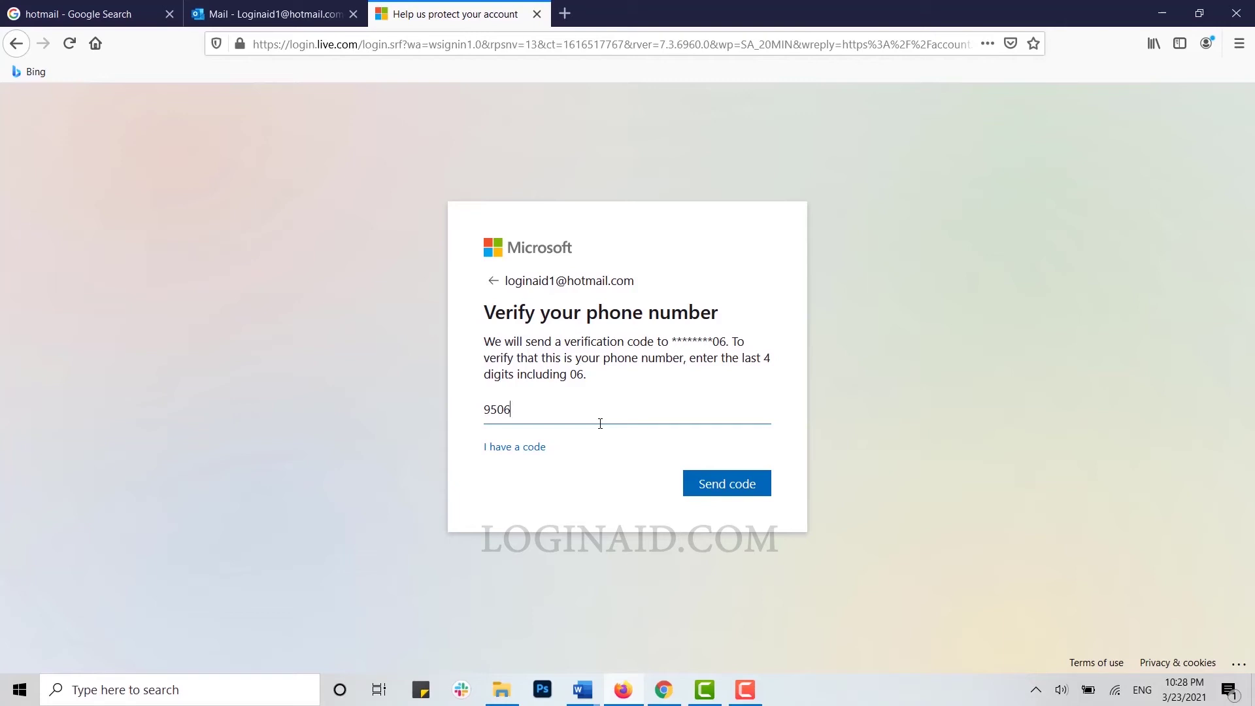
{"action": "left_click", "coordinate": [741, 493]}
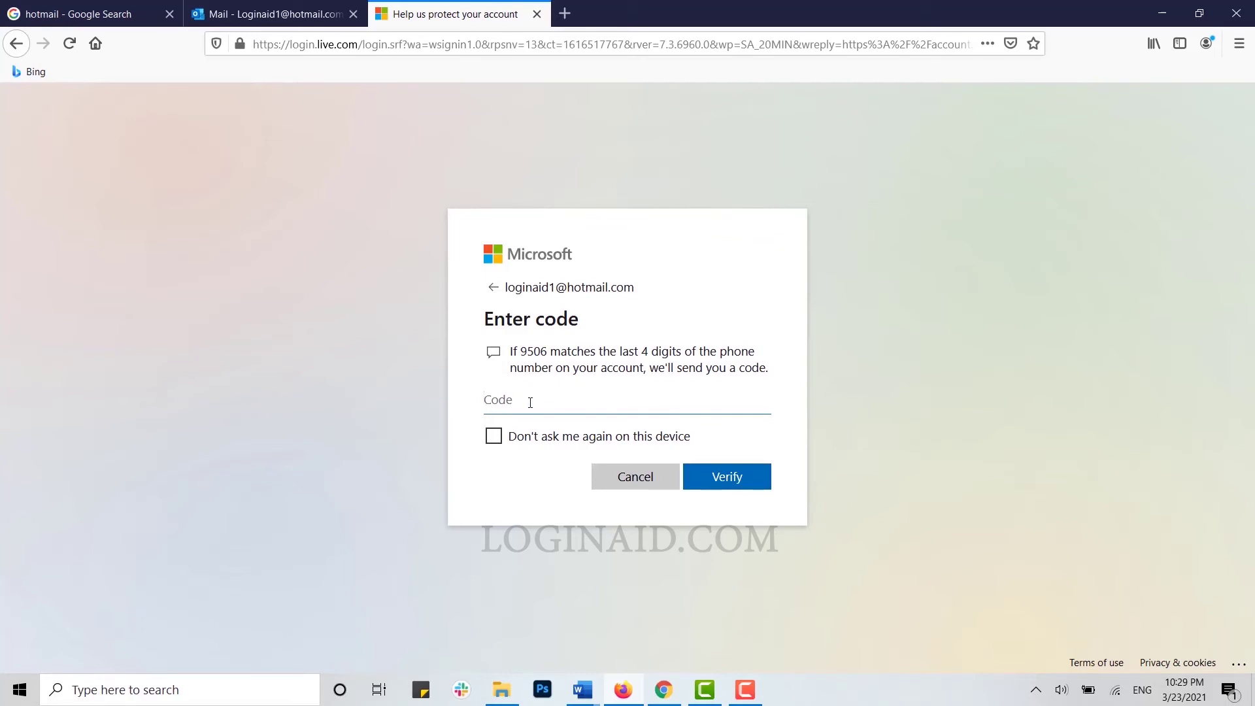
{"action": "left_click", "coordinate": [740, 487]}
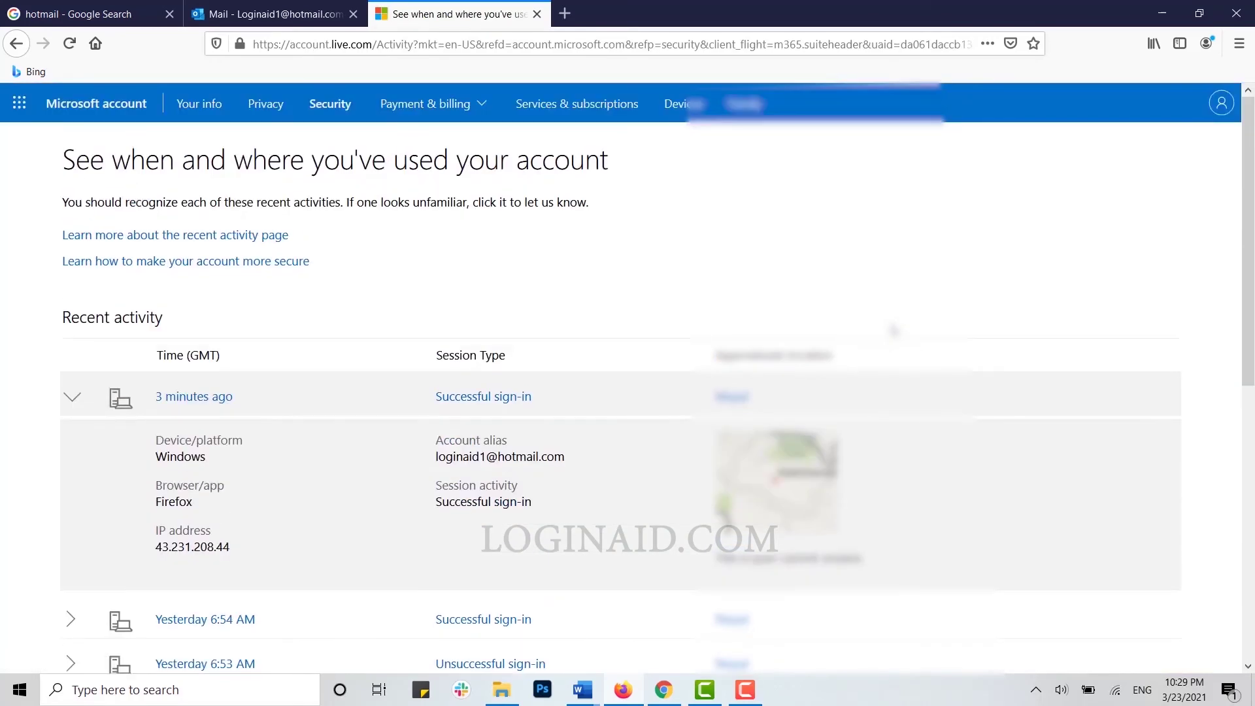
Load older sign-in entries with 'View more account activity' and return to the top
{"action": "scroll", "coordinate": [893, 335], "scroll_direction": "down", "scroll_amount": 3}
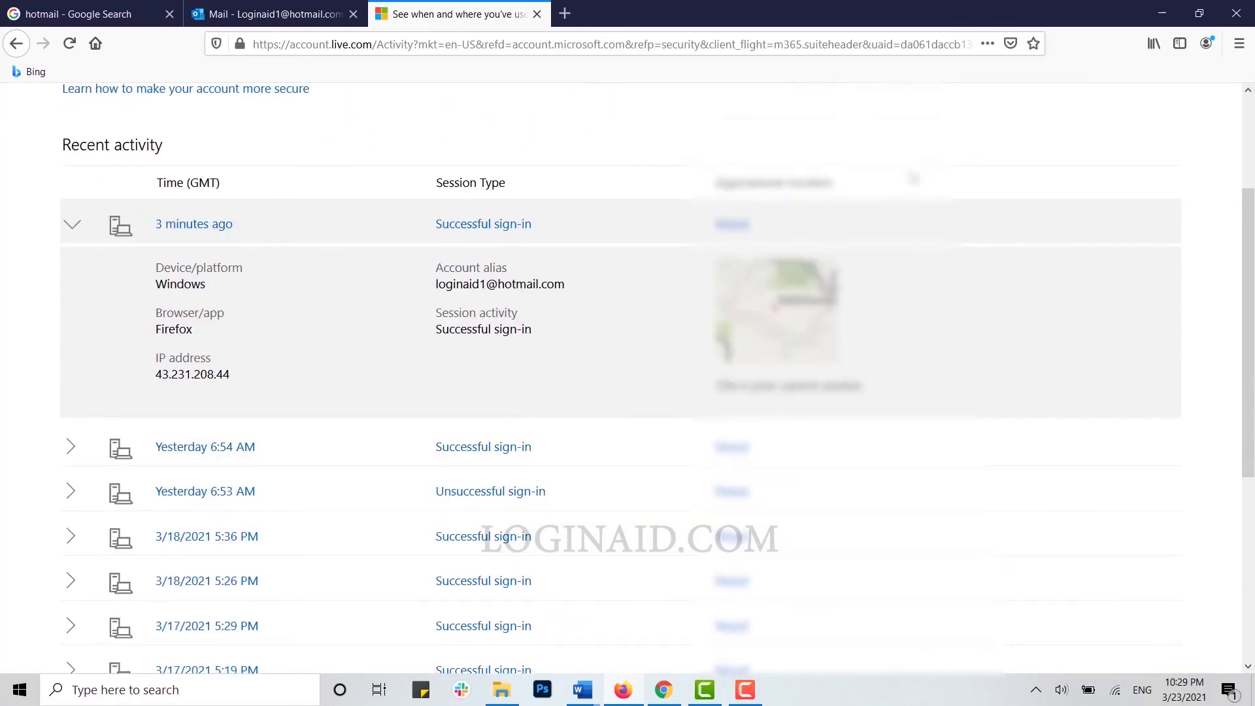
{"action": "scroll", "coordinate": [913, 178], "scroll_direction": "down", "scroll_amount": 6}
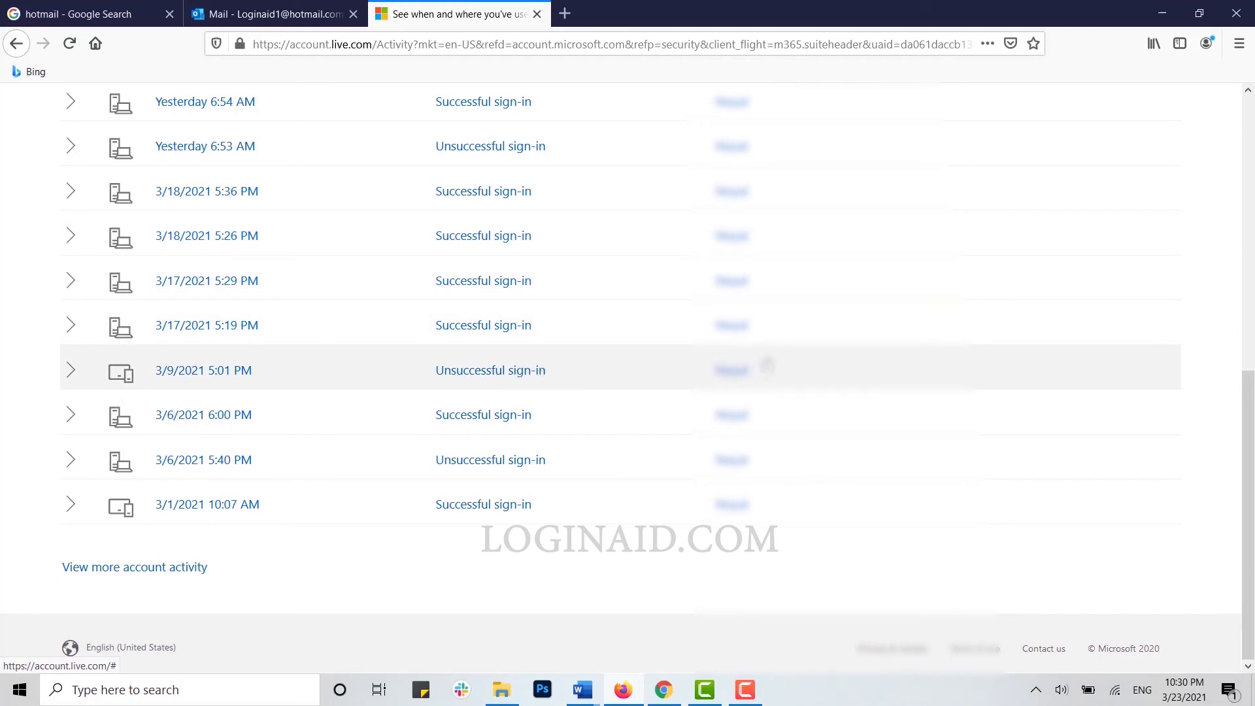
{"action": "left_click", "coordinate": [200, 567]}
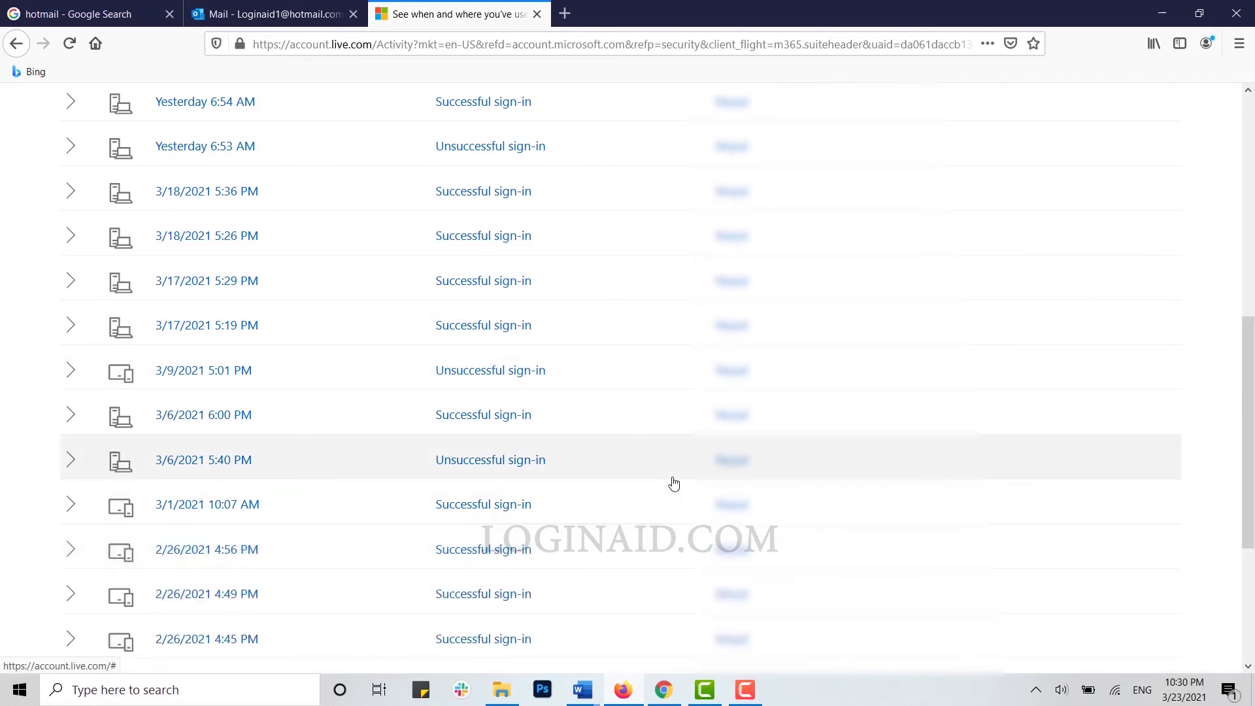
{"action": "scroll", "coordinate": [674, 483], "scroll_direction": "down", "scroll_amount": 5}
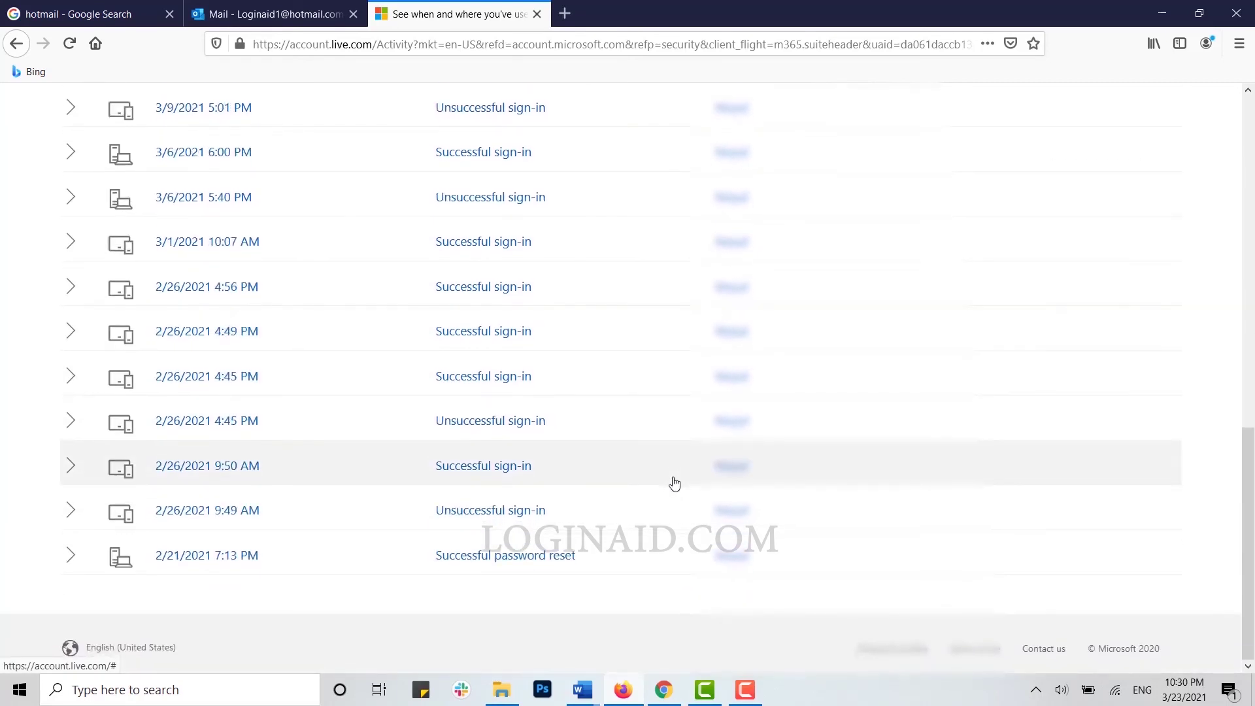
{"action": "scroll", "coordinate": [684, 475], "scroll_direction": "up", "scroll_amount": 6}
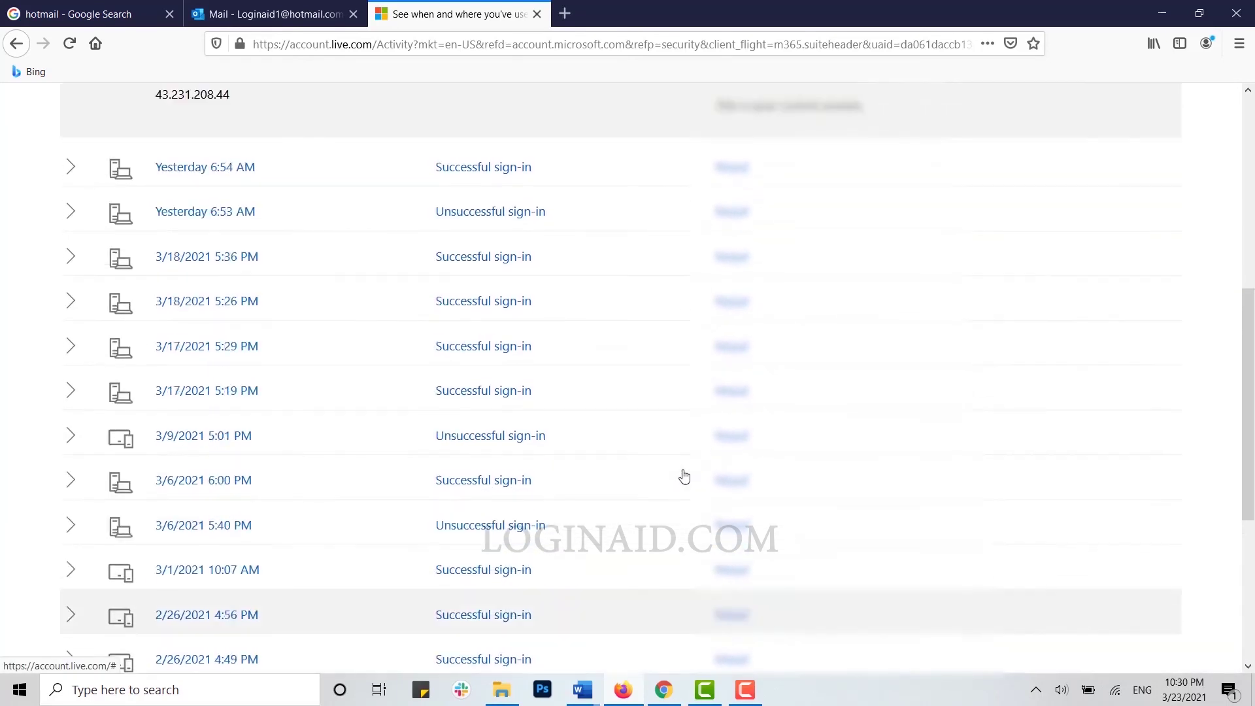
{"action": "scroll", "coordinate": [684, 476], "scroll_direction": "up", "scroll_amount": 7}
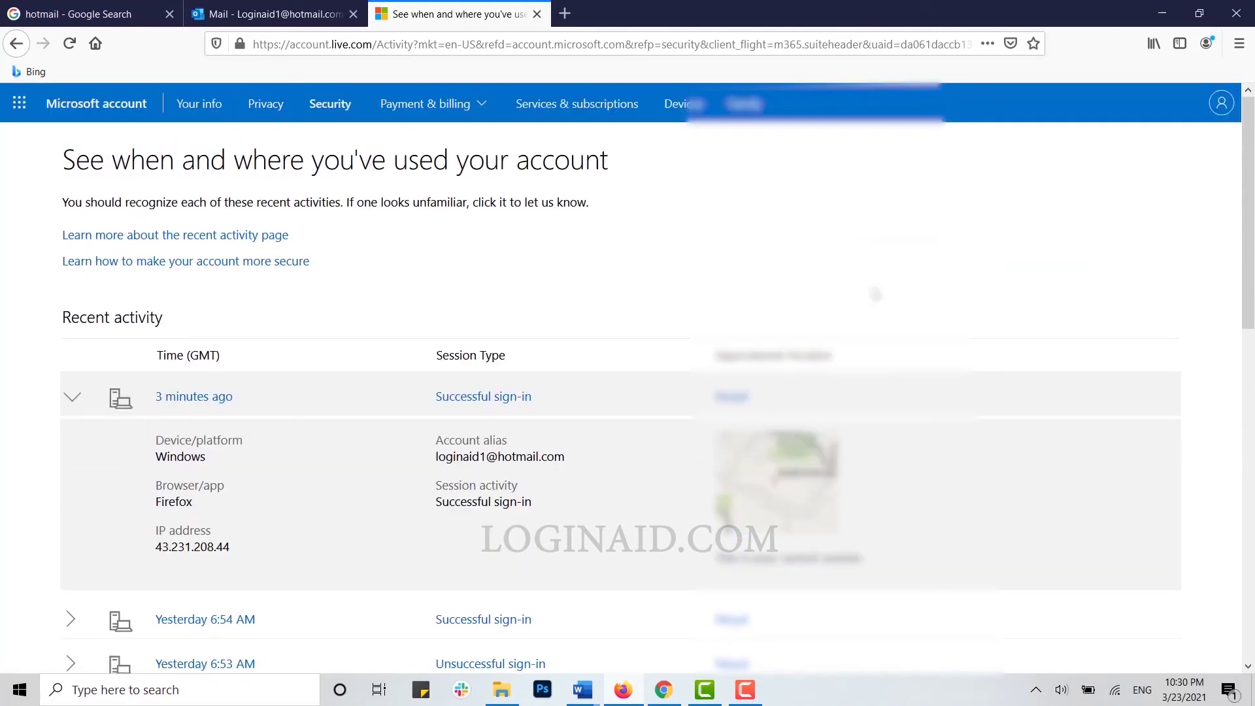